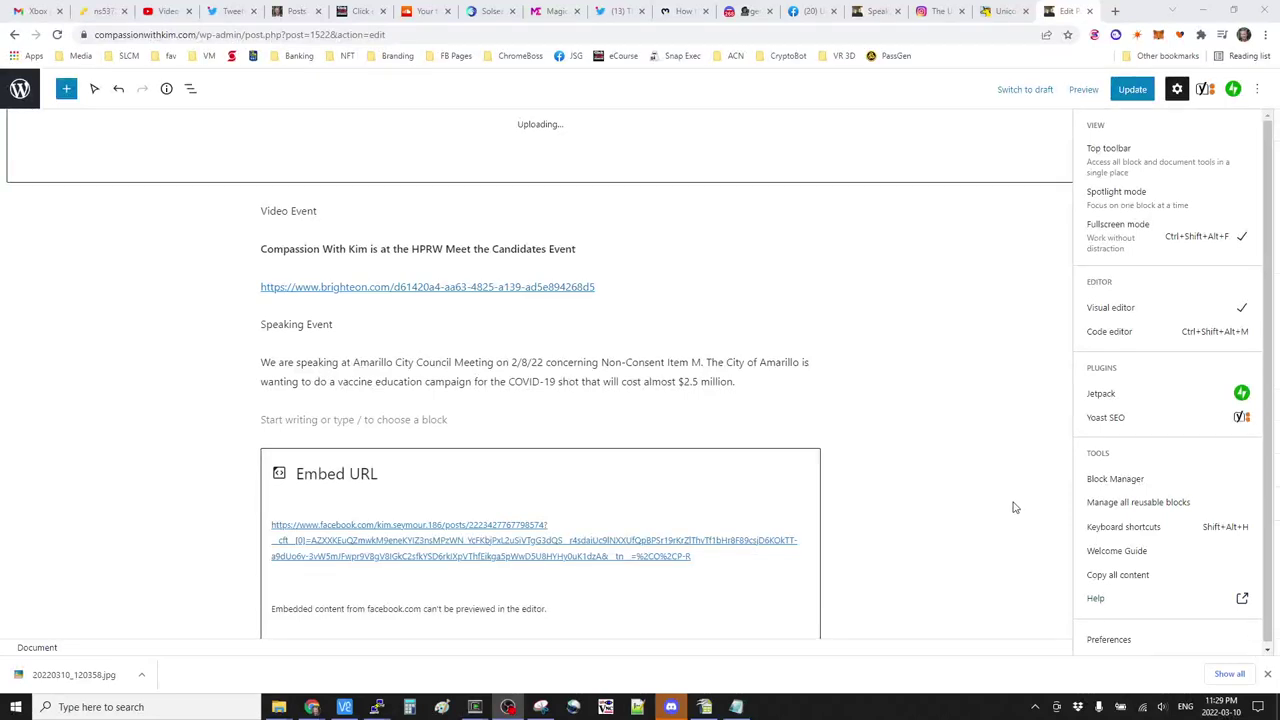
scroll(940, 455, "down", 3)
scroll(940, 455, "up", 6)
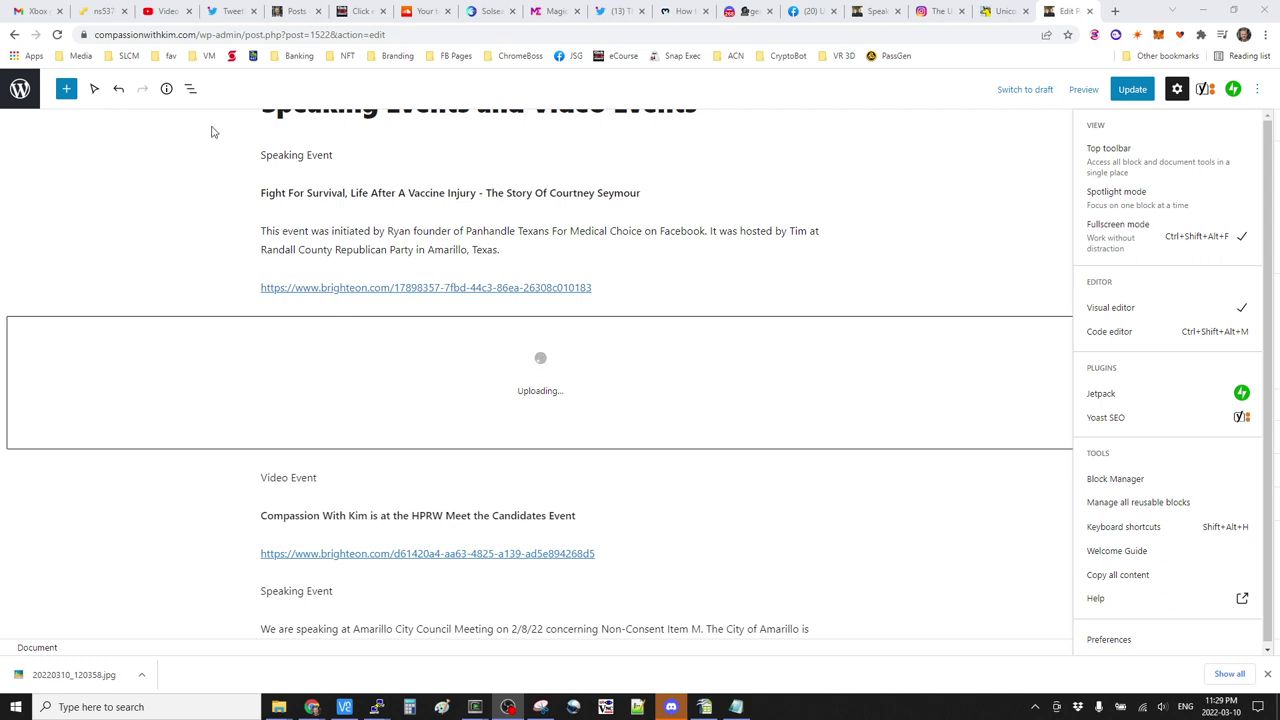
Use List View to locate the stuck Video block below the first Brighteon link paragraph
left_click(190, 89)
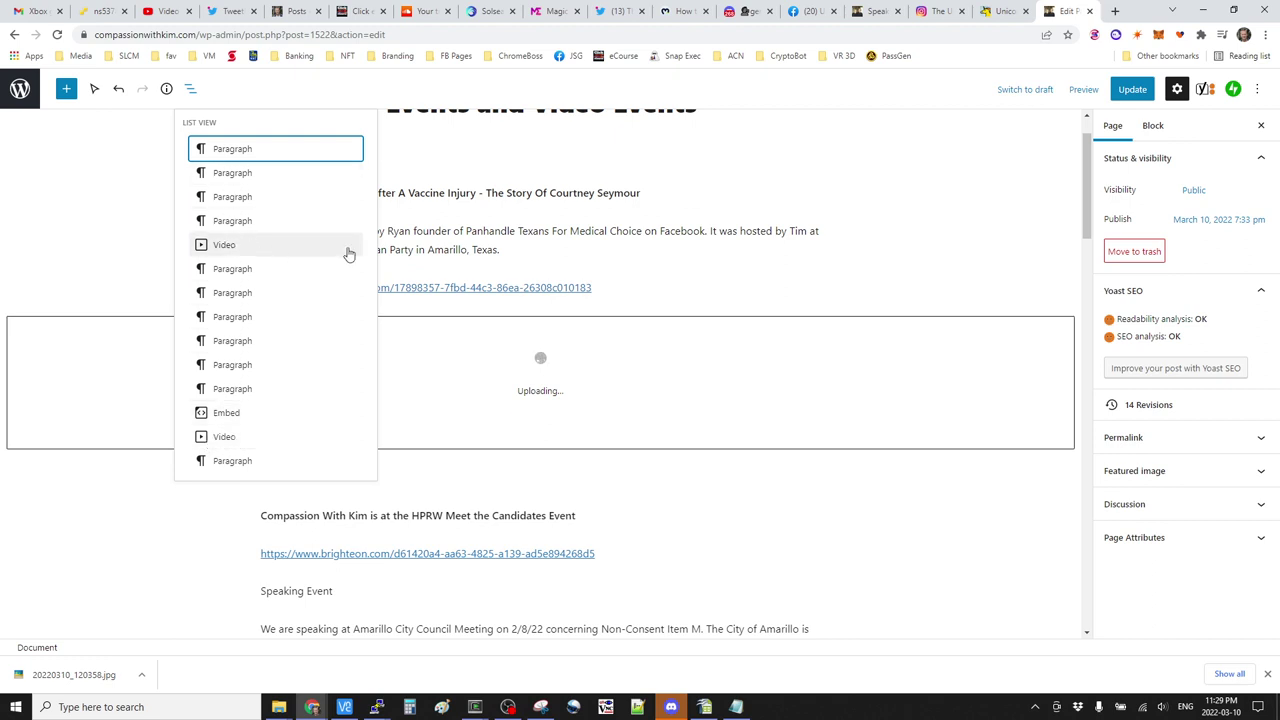
left_click(255, 220)
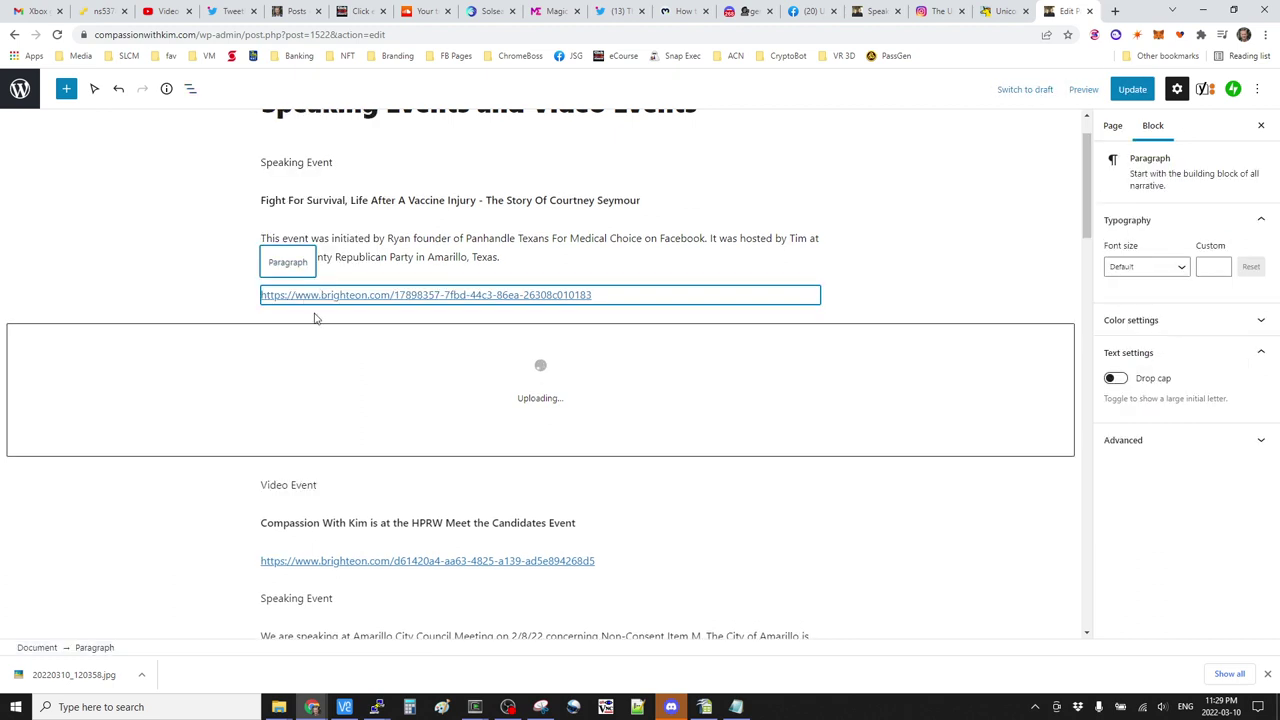
left_click(190, 89)
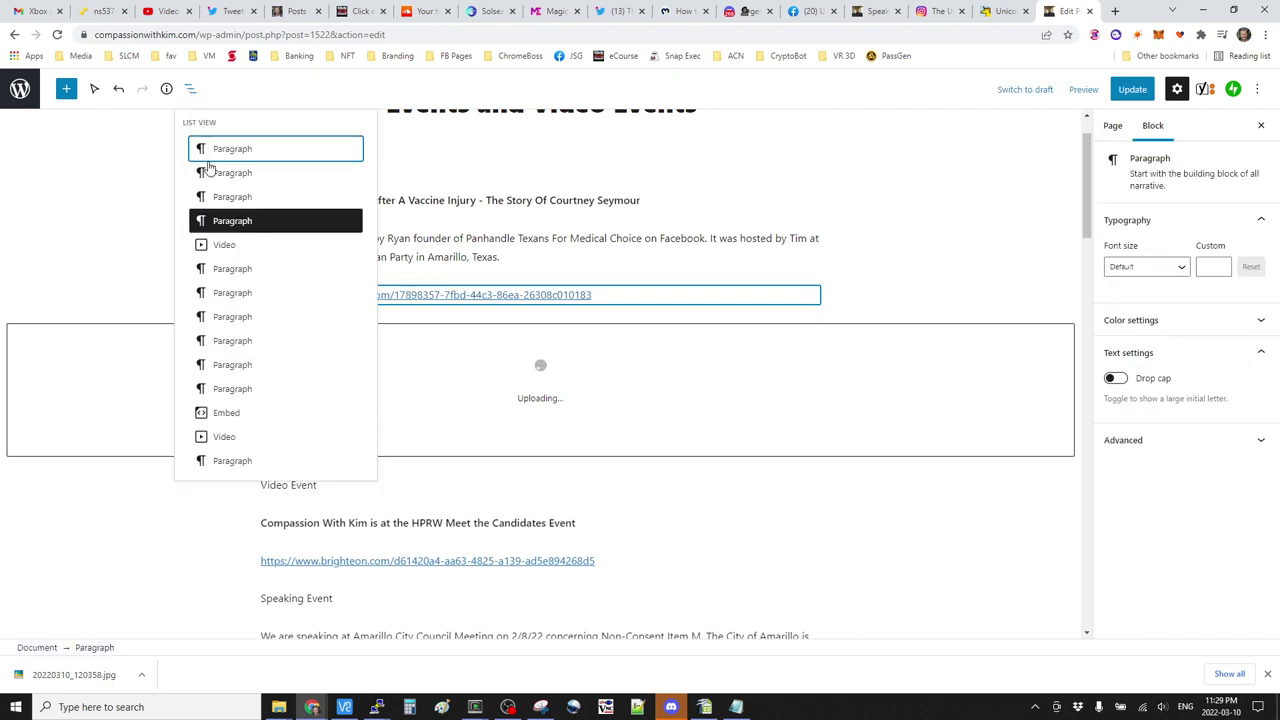
left_click(224, 245)
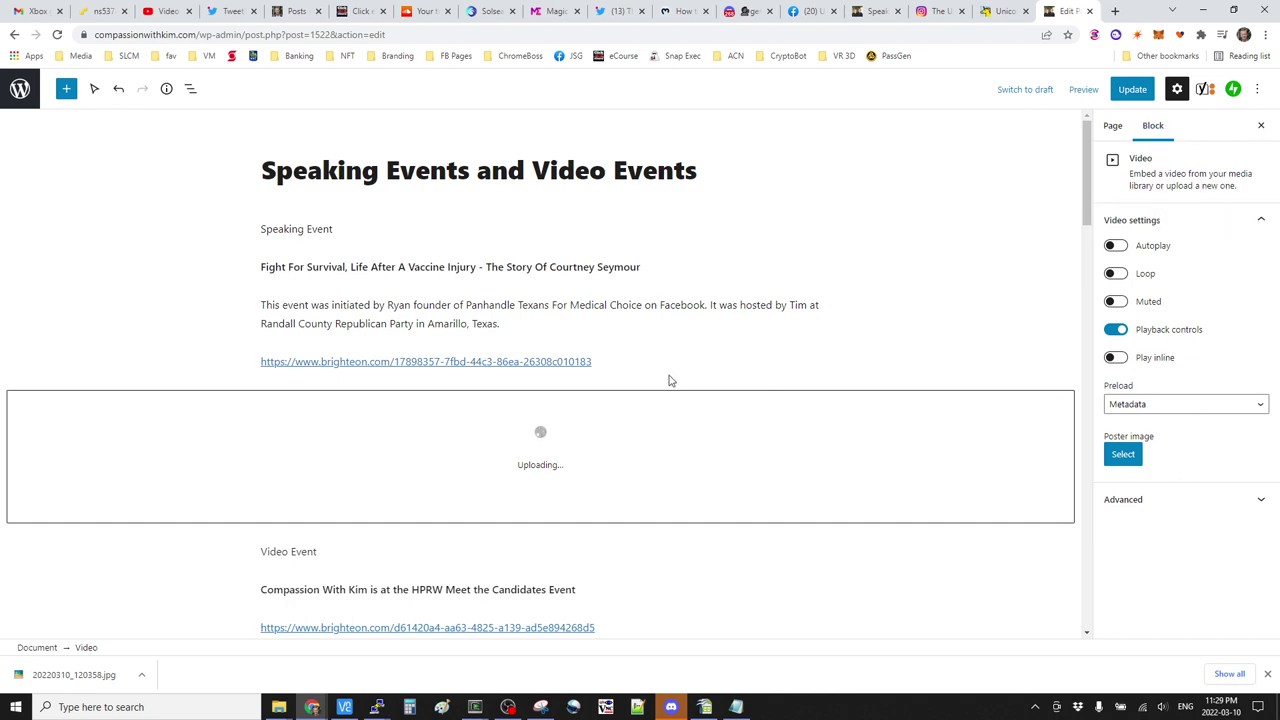
left_click(615, 361)
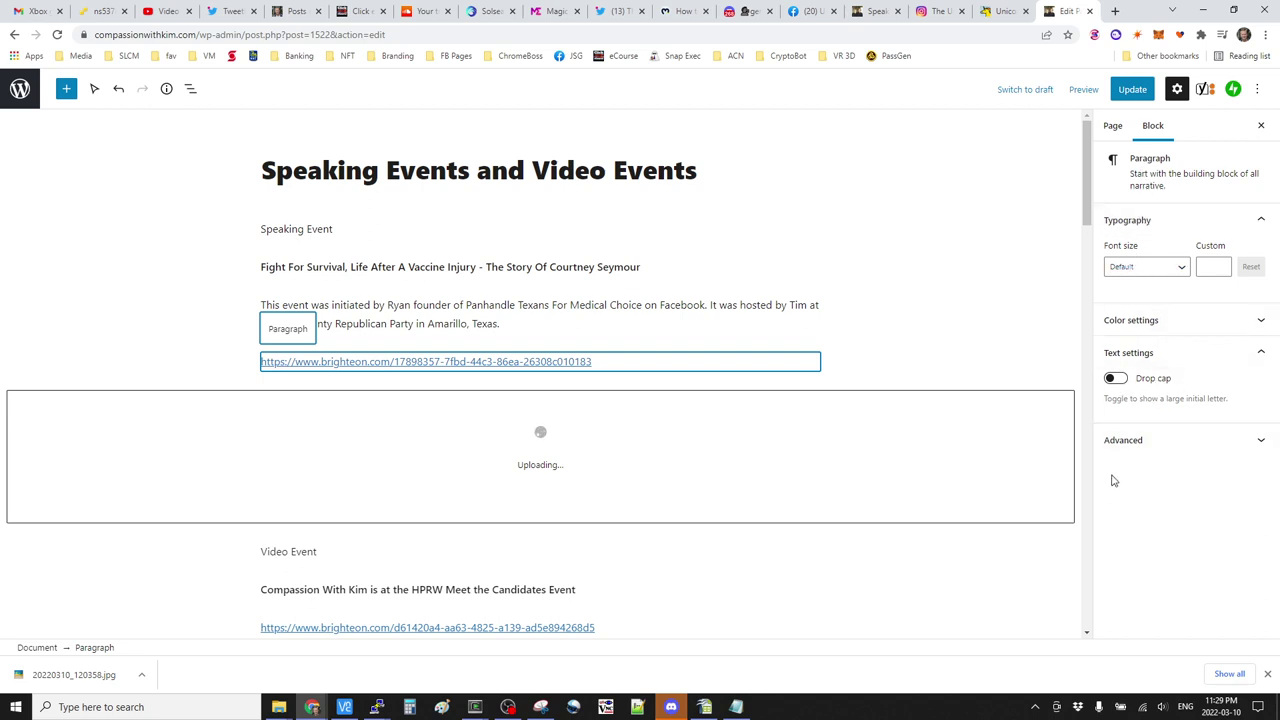
left_click(190, 88)
left_click(226, 245)
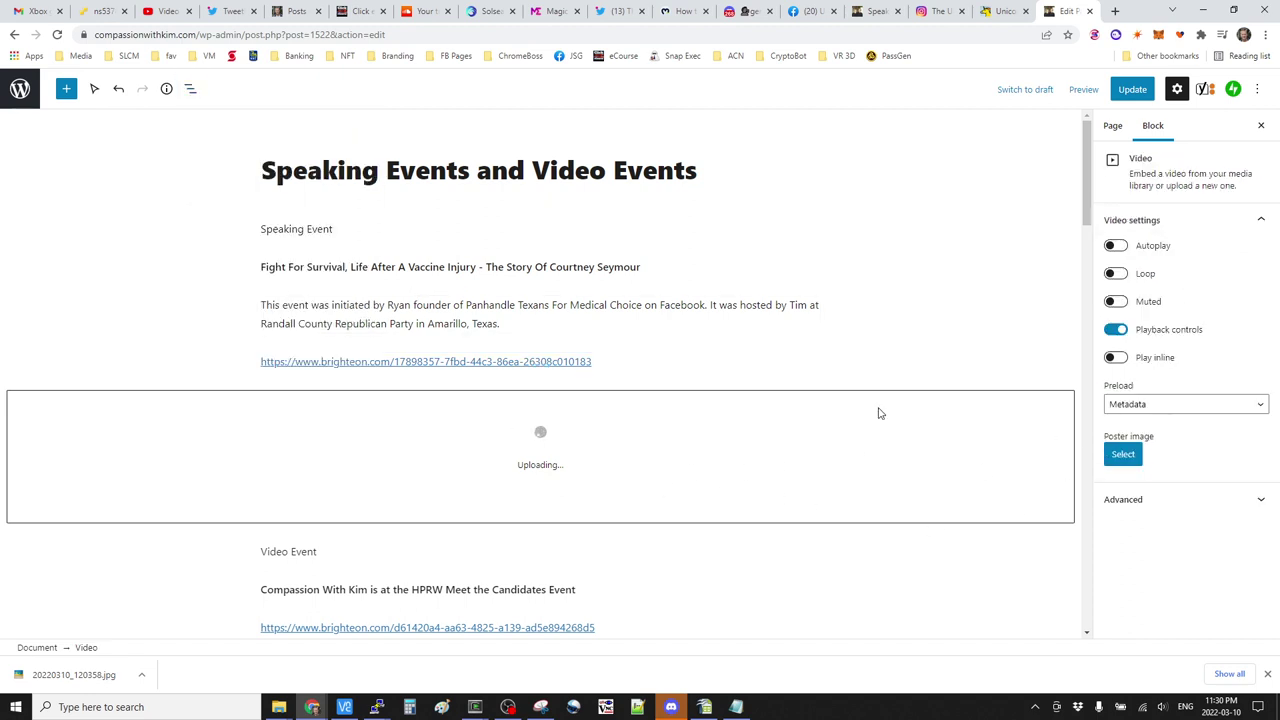
left_click(634, 366)
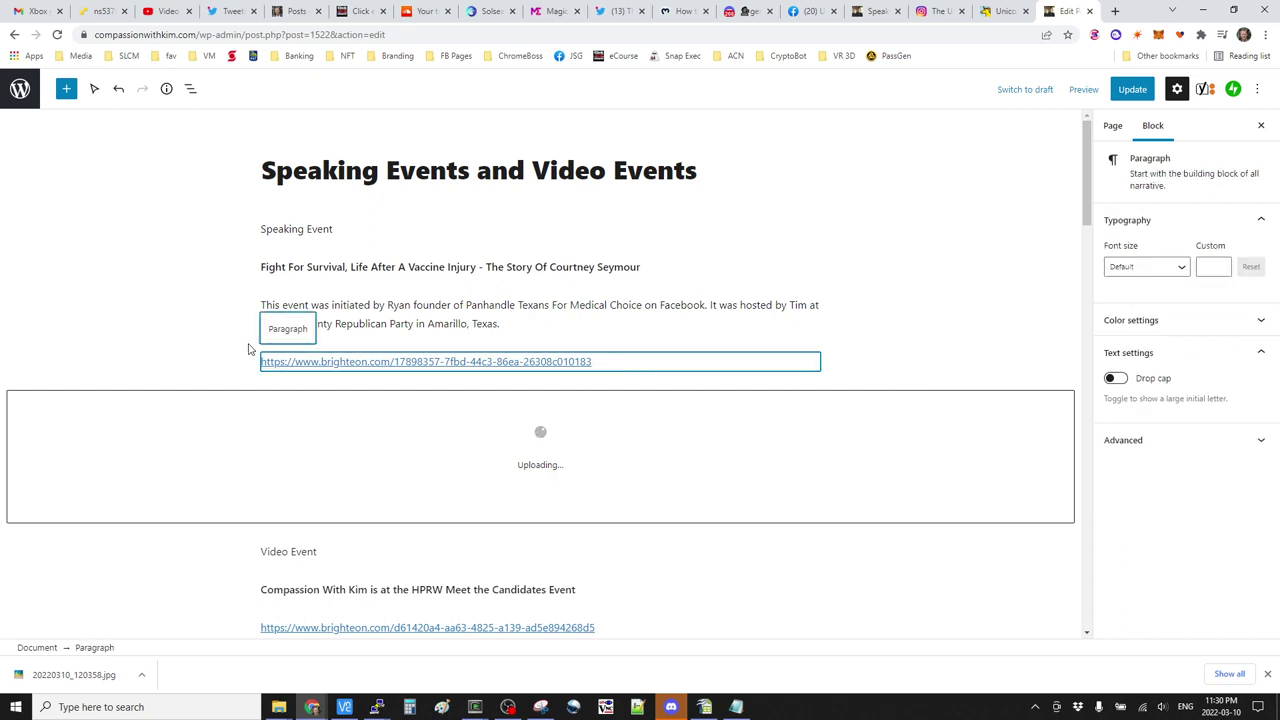
left_click(594, 325)
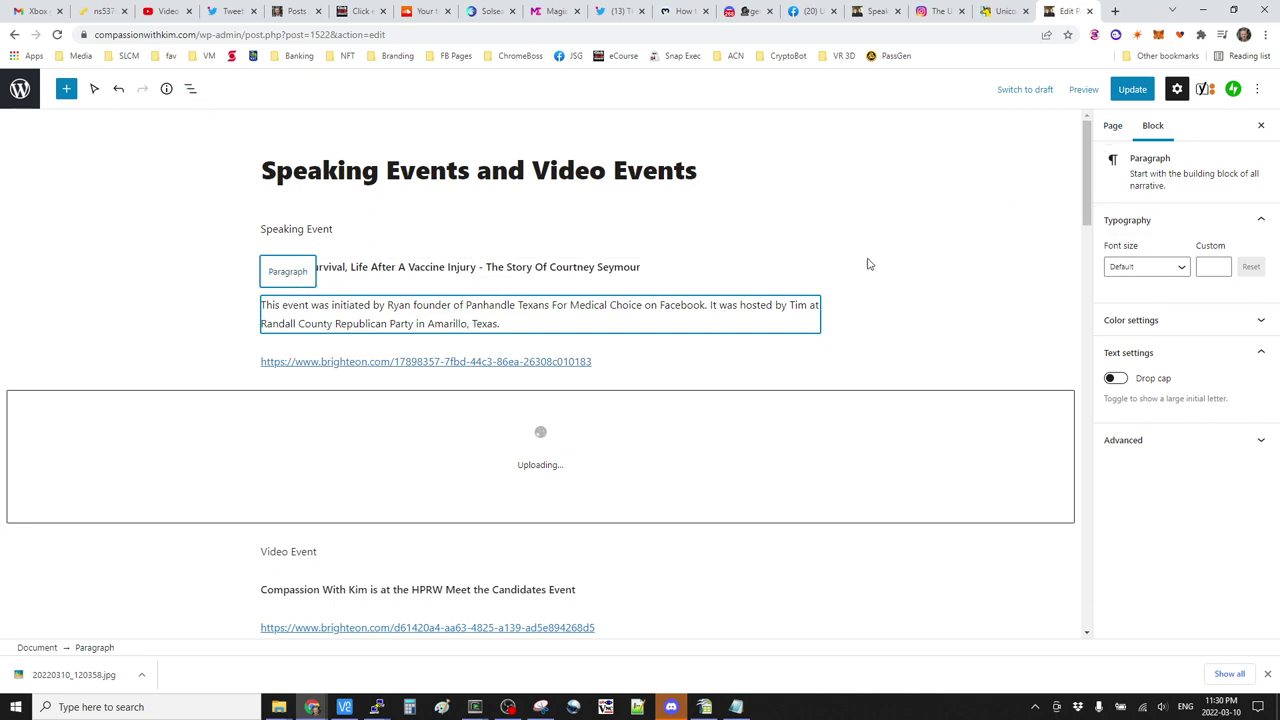
left_click(629, 270)
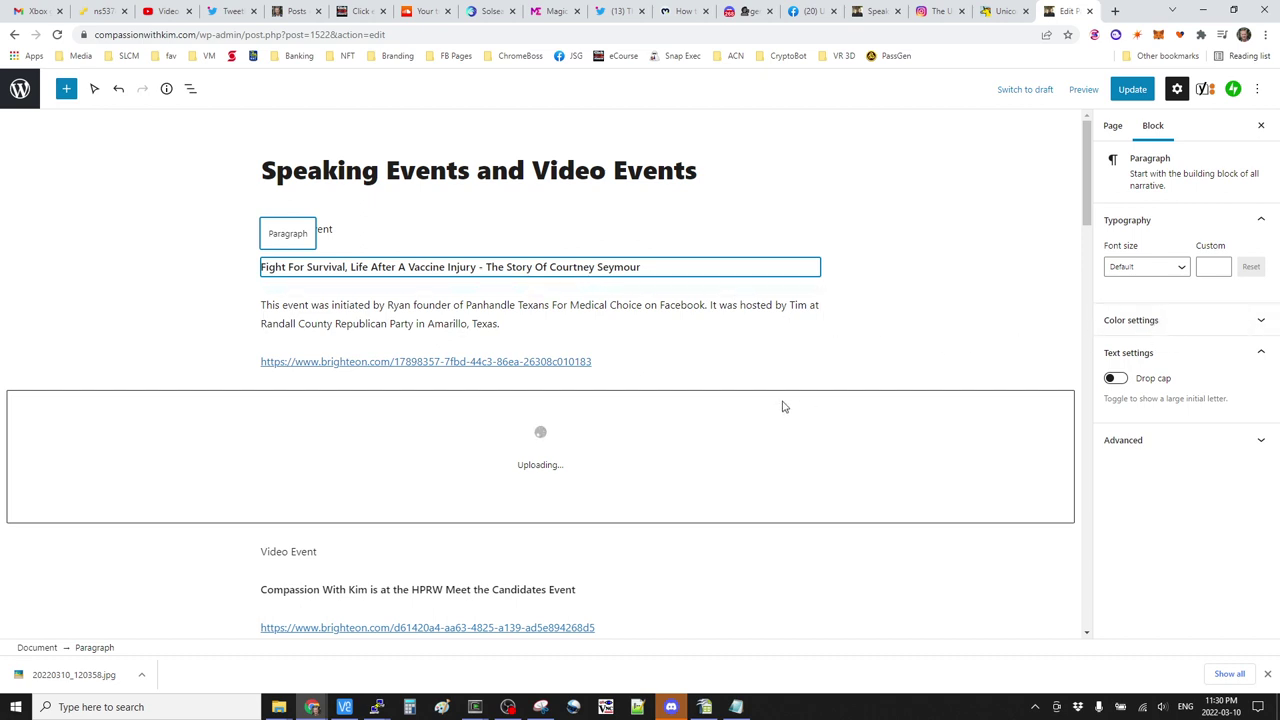
left_click(745, 450)
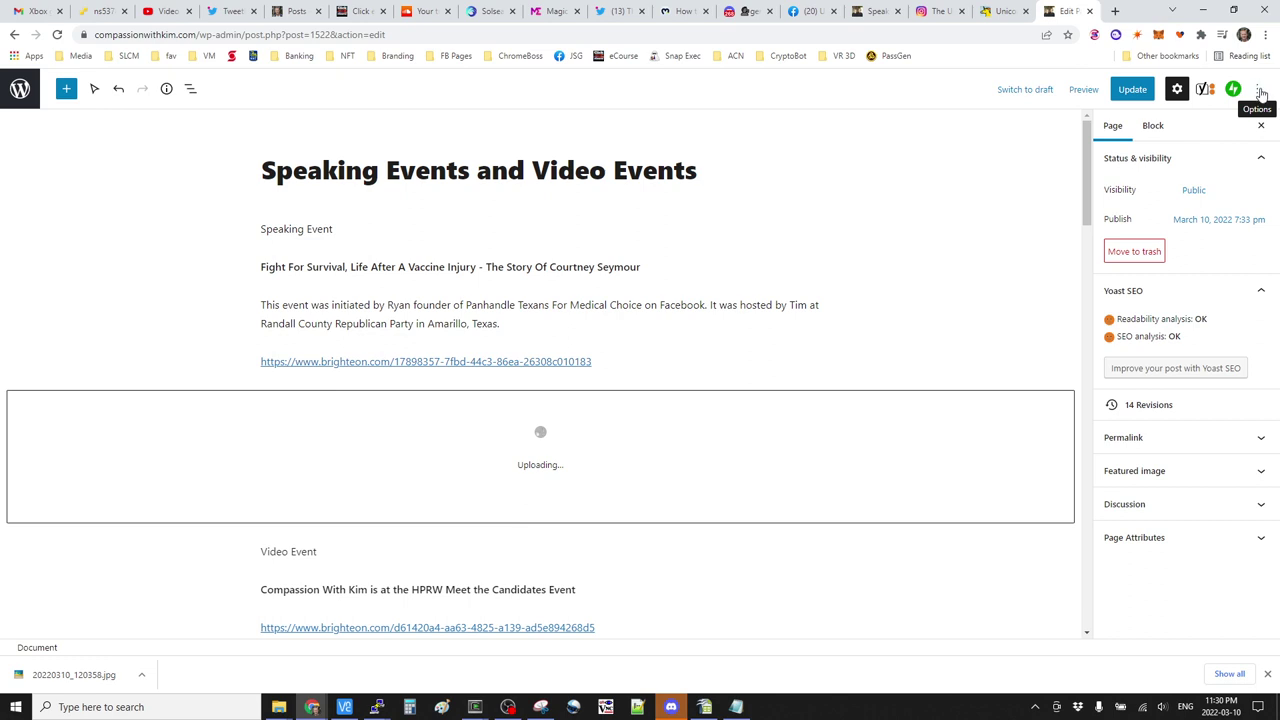
left_click(1260, 92)
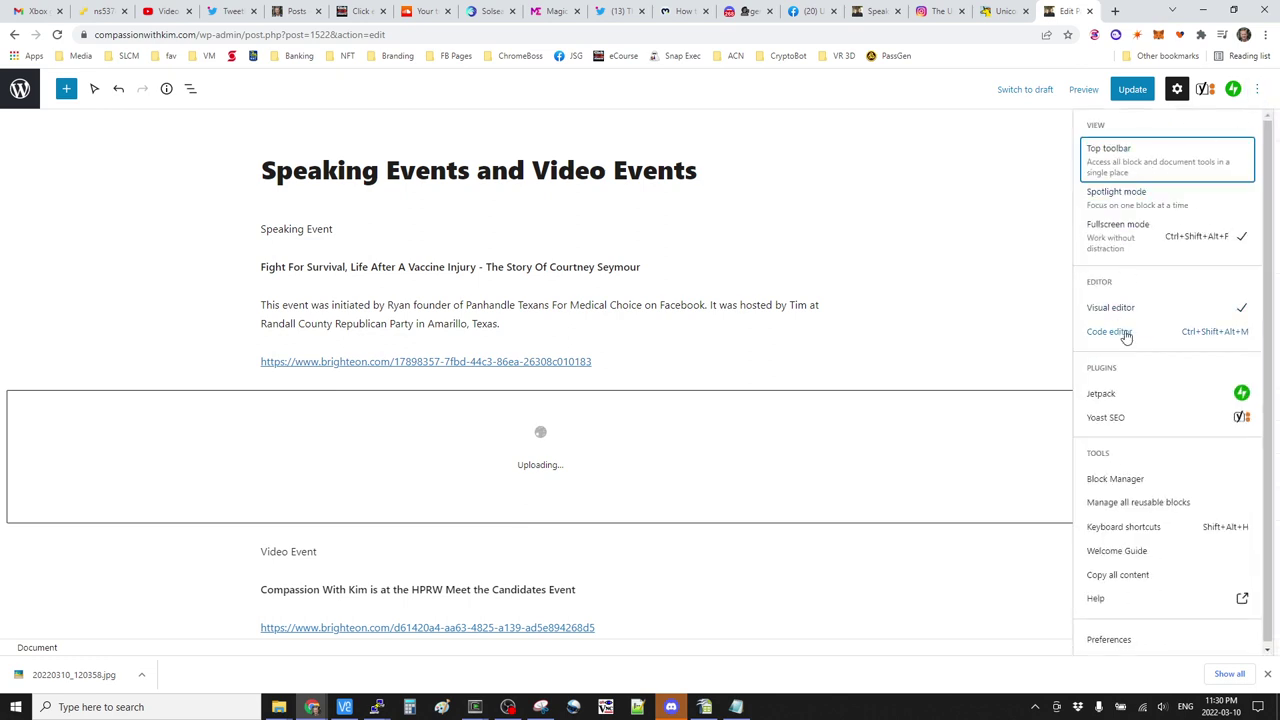
Switch to the code editor and delete the first wp:video block's markup
left_click(1125, 334)
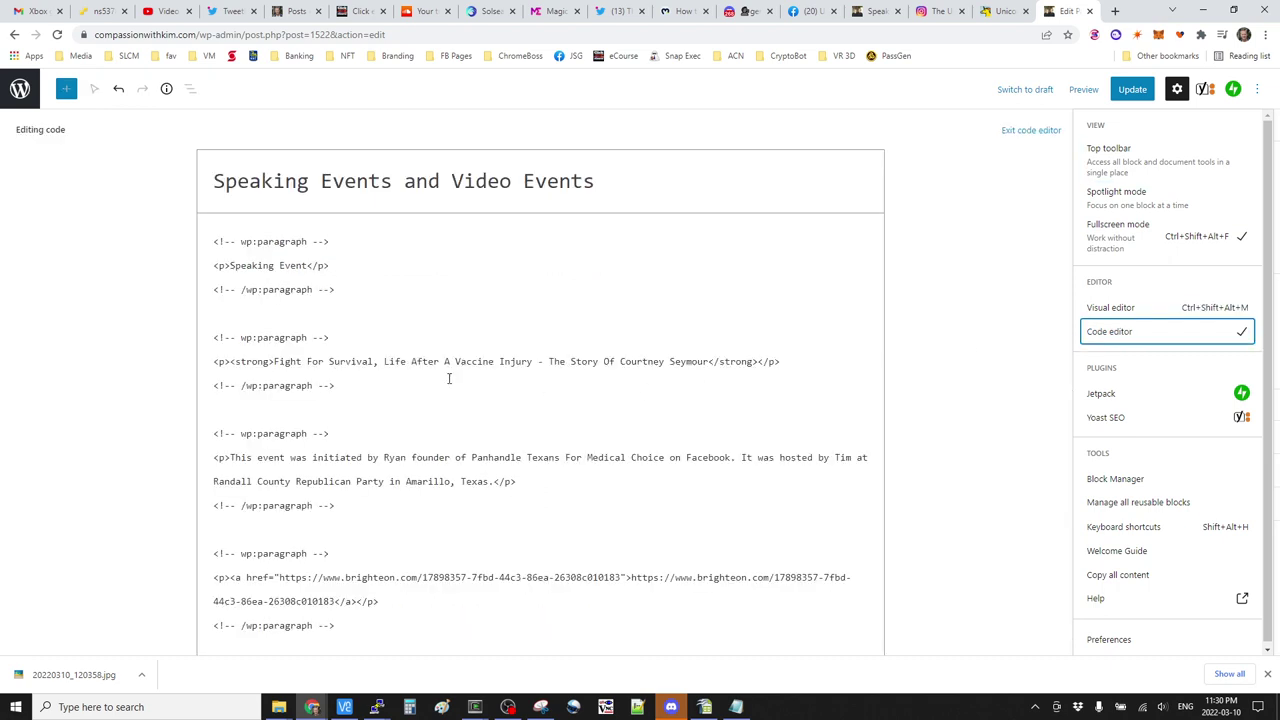
scroll(293, 392, "down", 2)
scroll(268, 435, "down", 1)
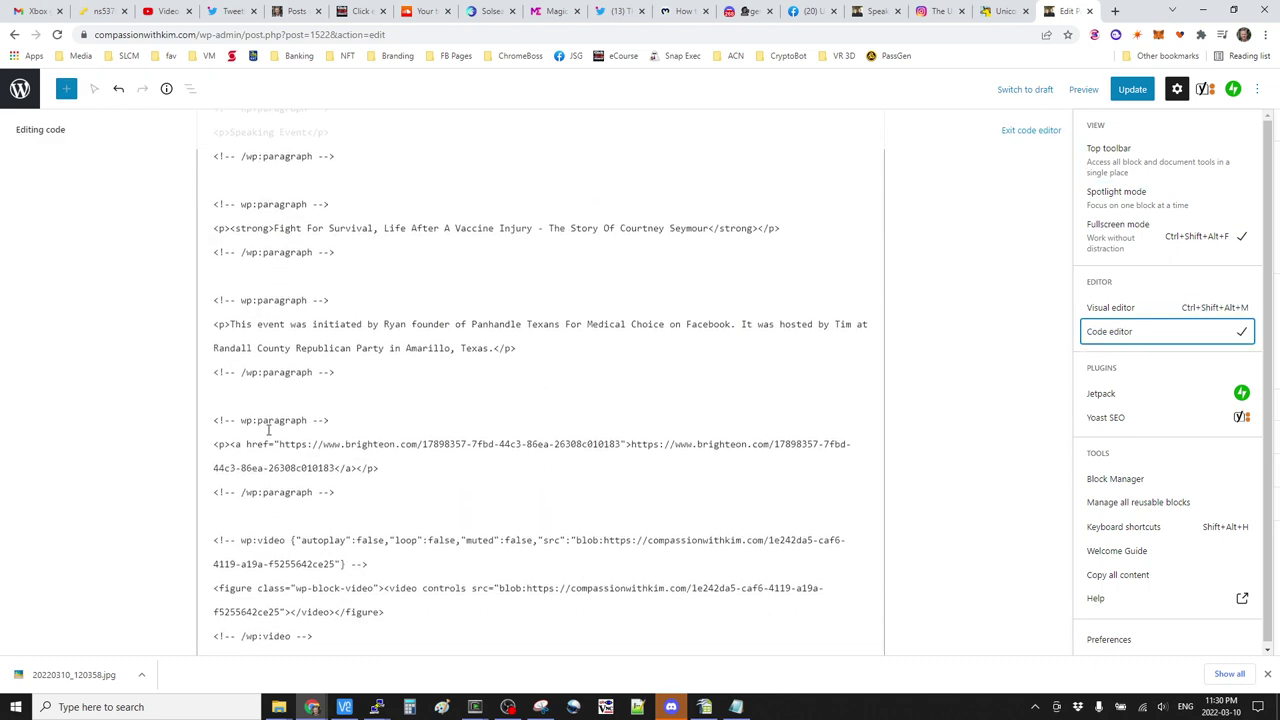
scroll(284, 504, "down", 2)
scroll(280, 440, "down", 2)
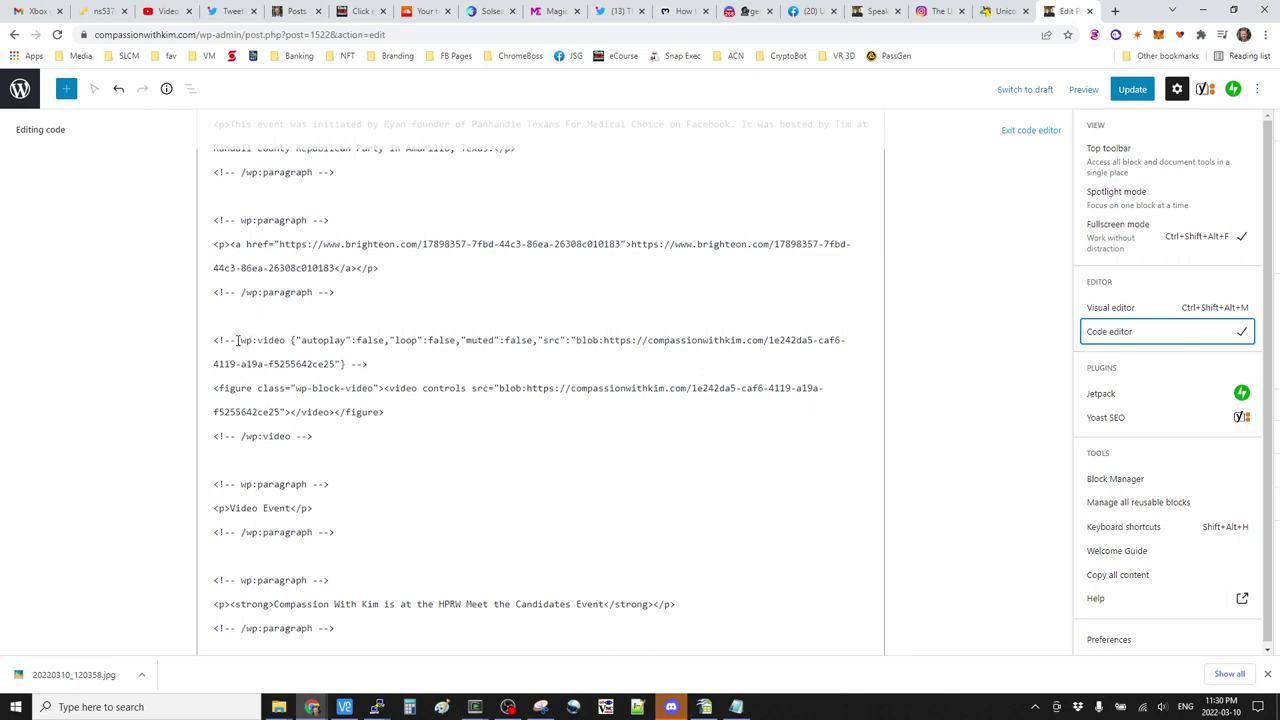
left_click_drag(238, 341, 288, 341)
left_click_drag(314, 437, 213, 338)
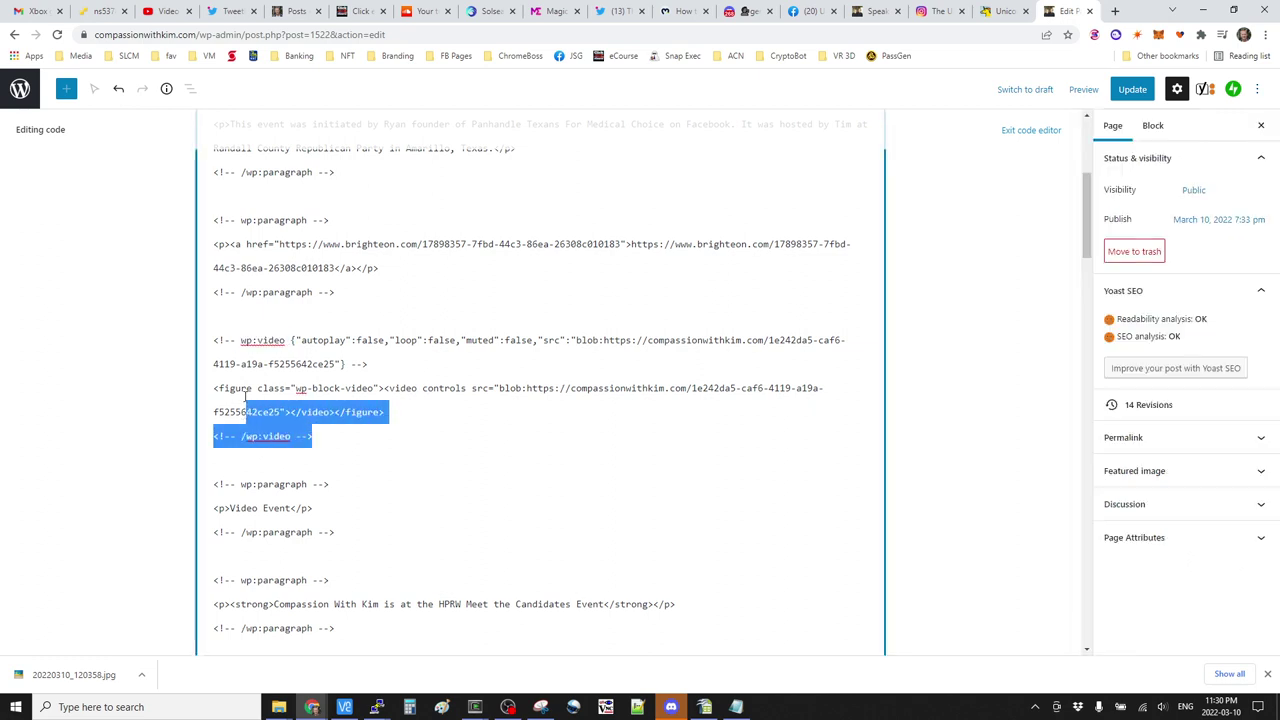
key("Delete")
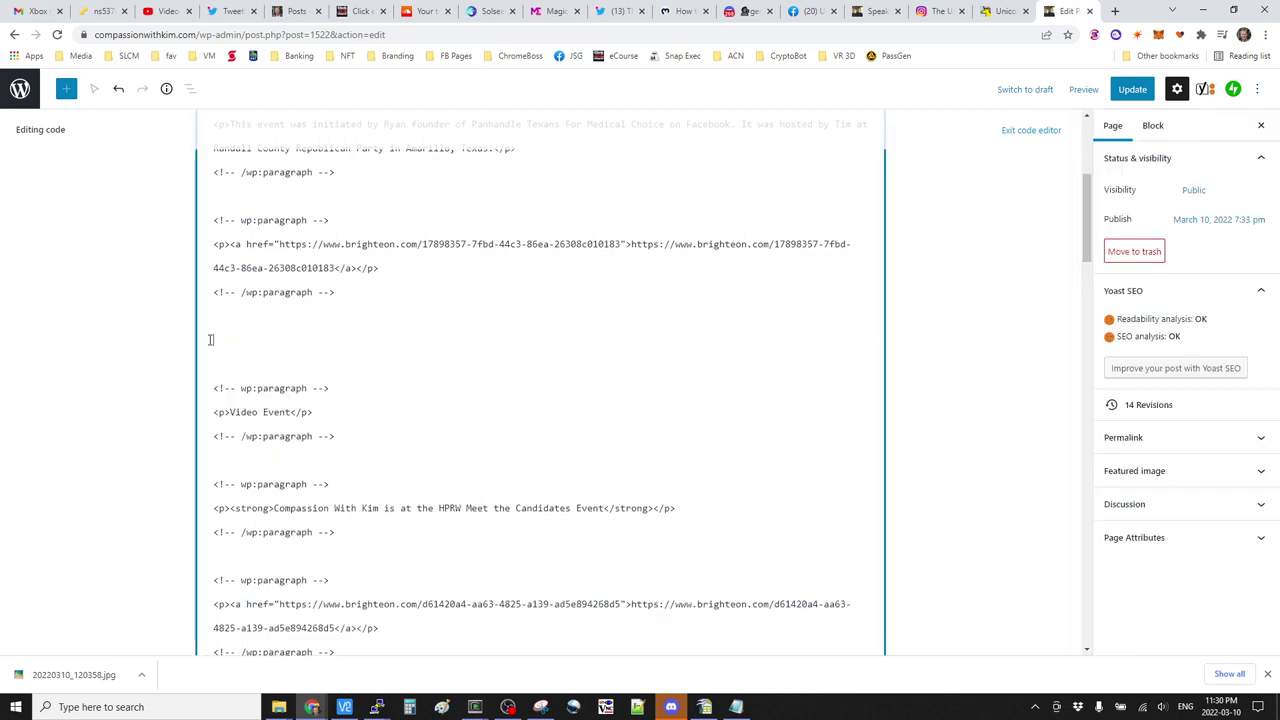
scroll(210, 340, "down", 1)
scroll(339, 401, "down", 3)
scroll(339, 401, "down", 3)
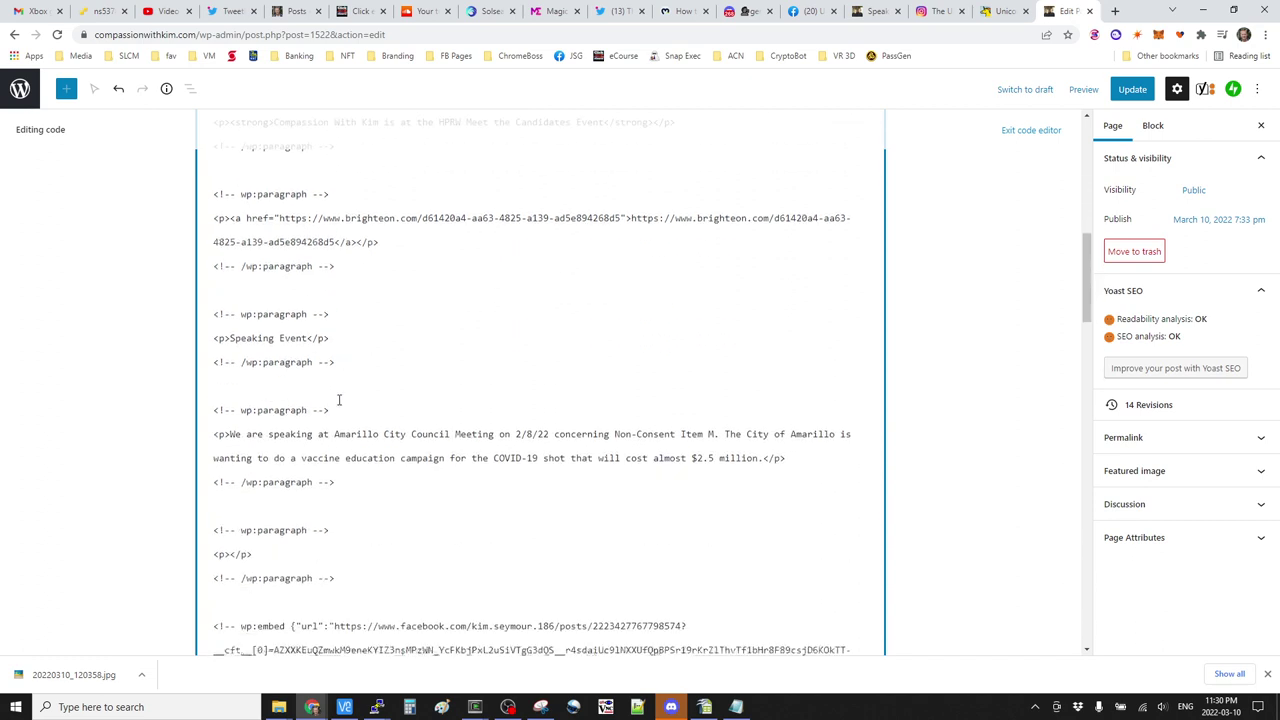
scroll(300, 410, "down", 3)
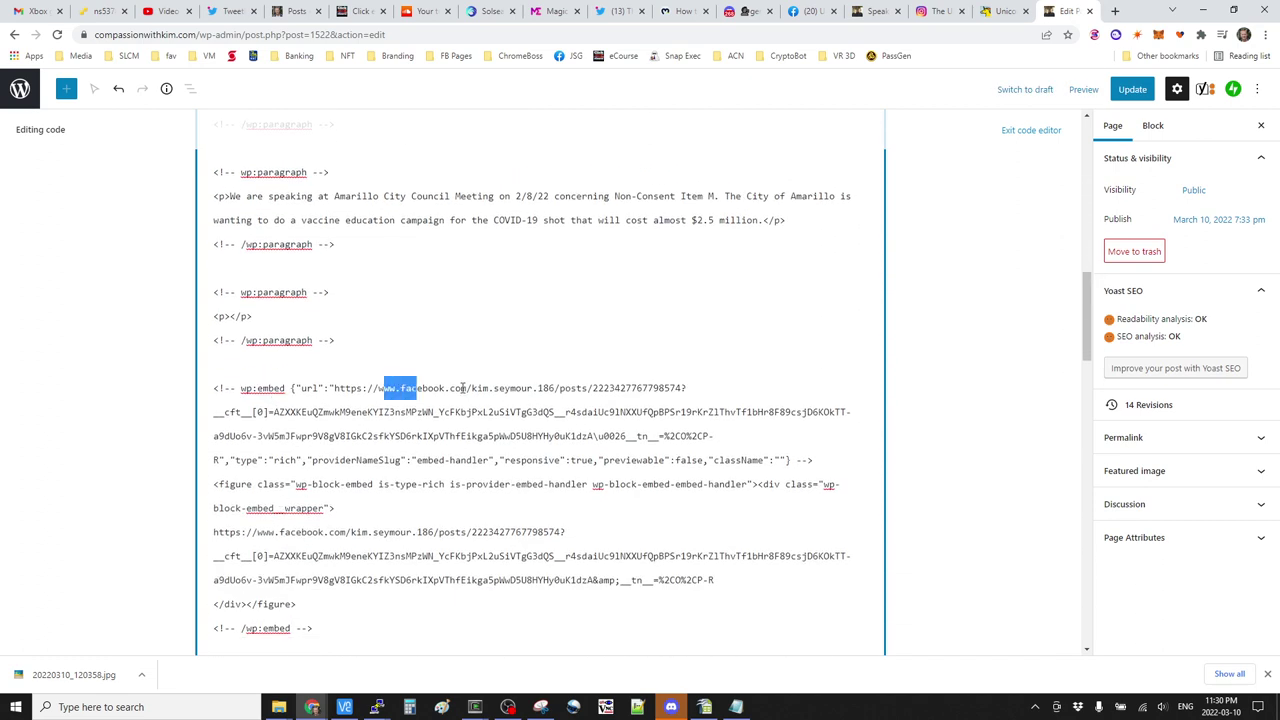
left_click_drag(380, 388, 555, 388)
scroll(330, 500, "down", 5)
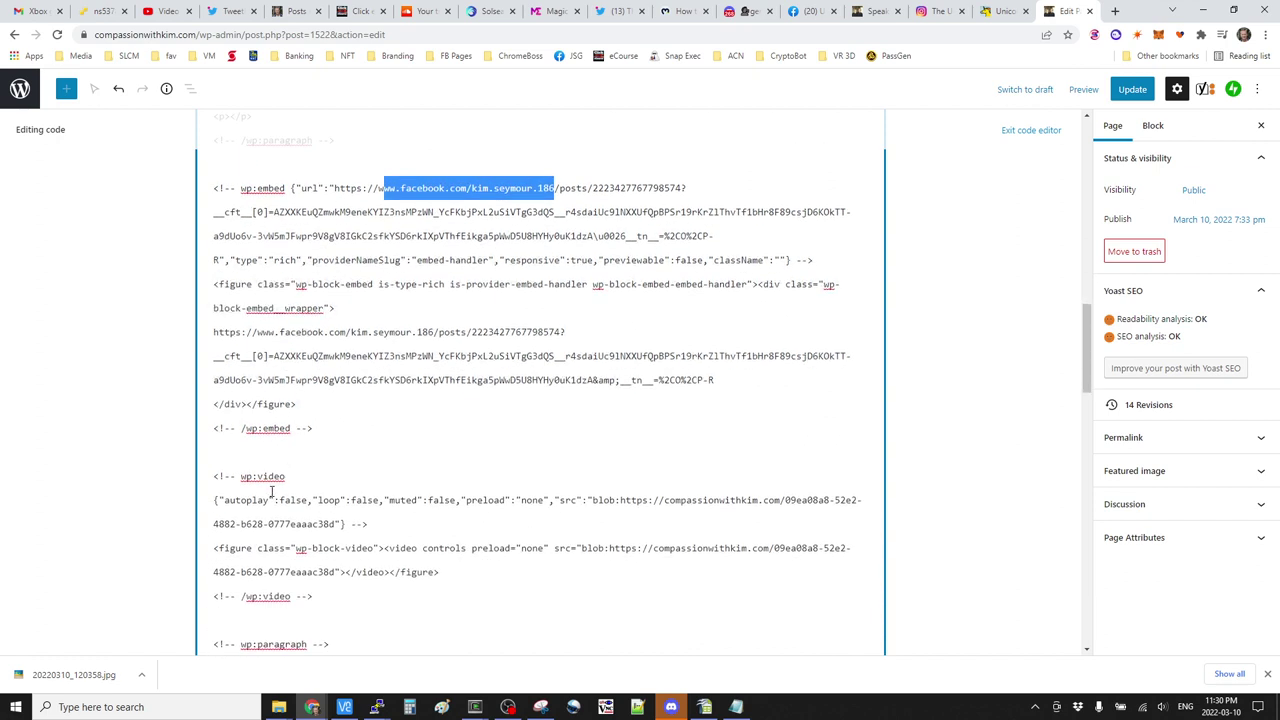
Delete the second wp:video block's markup from the code
left_click(271, 496)
left_click_drag(212, 476, 342, 604)
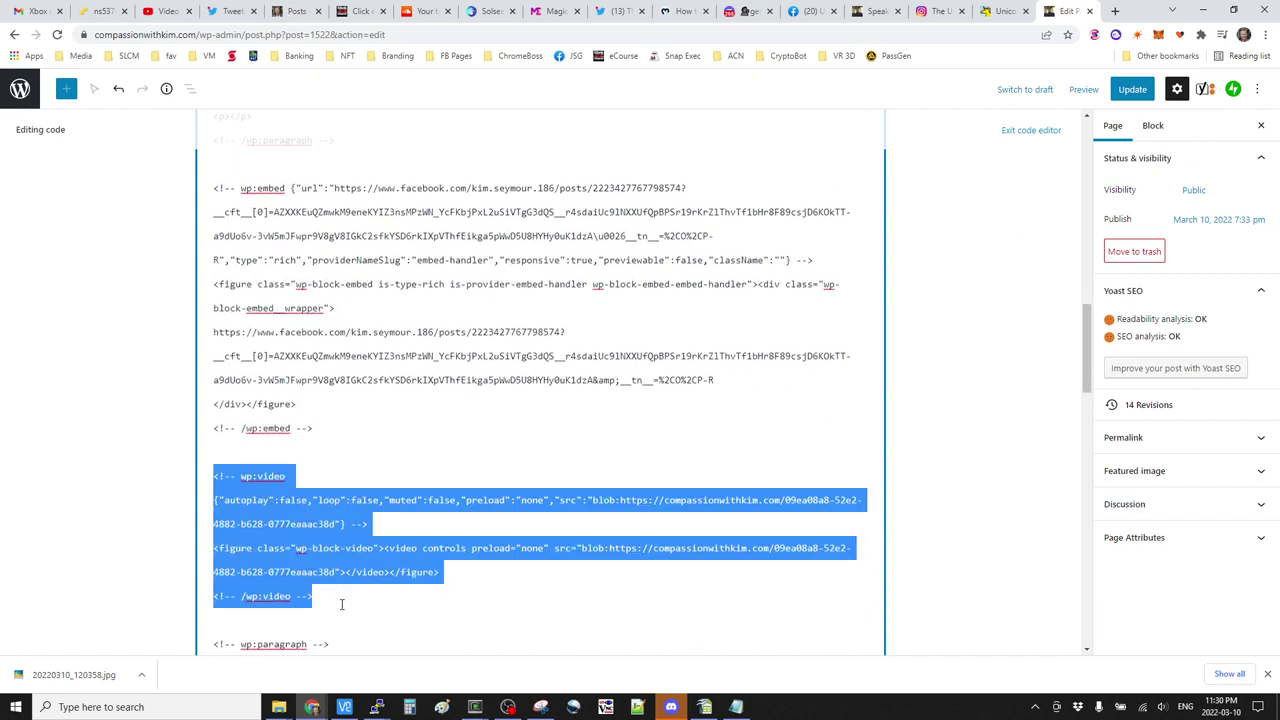
key("Delete")
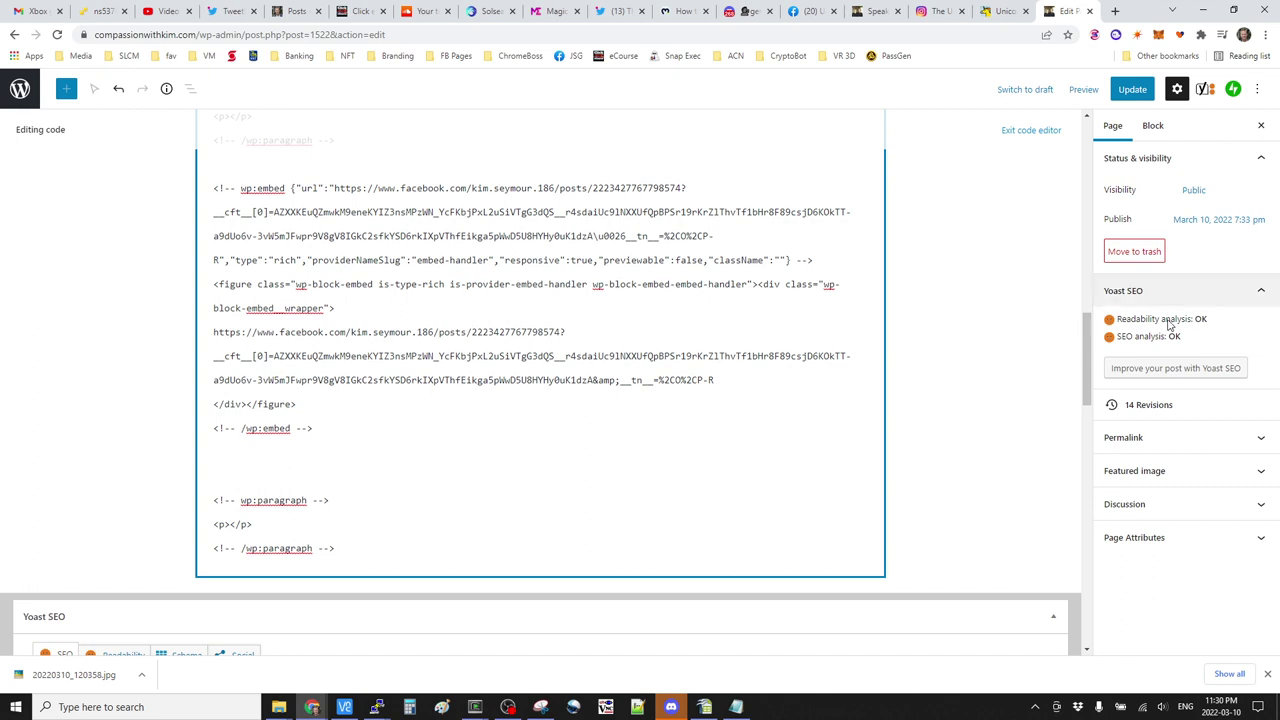
left_click(1258, 89)
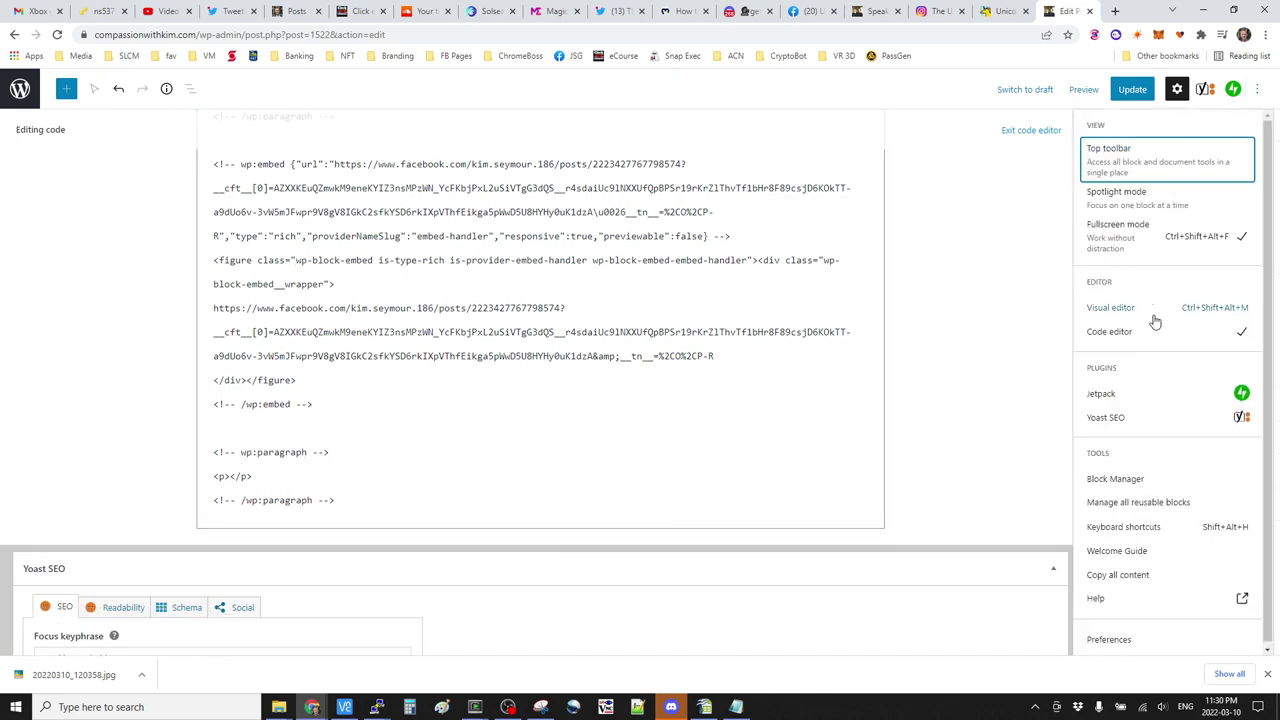
Return to the visual editor, update the page, and switch to the published page's tab
left_click(1118, 308)
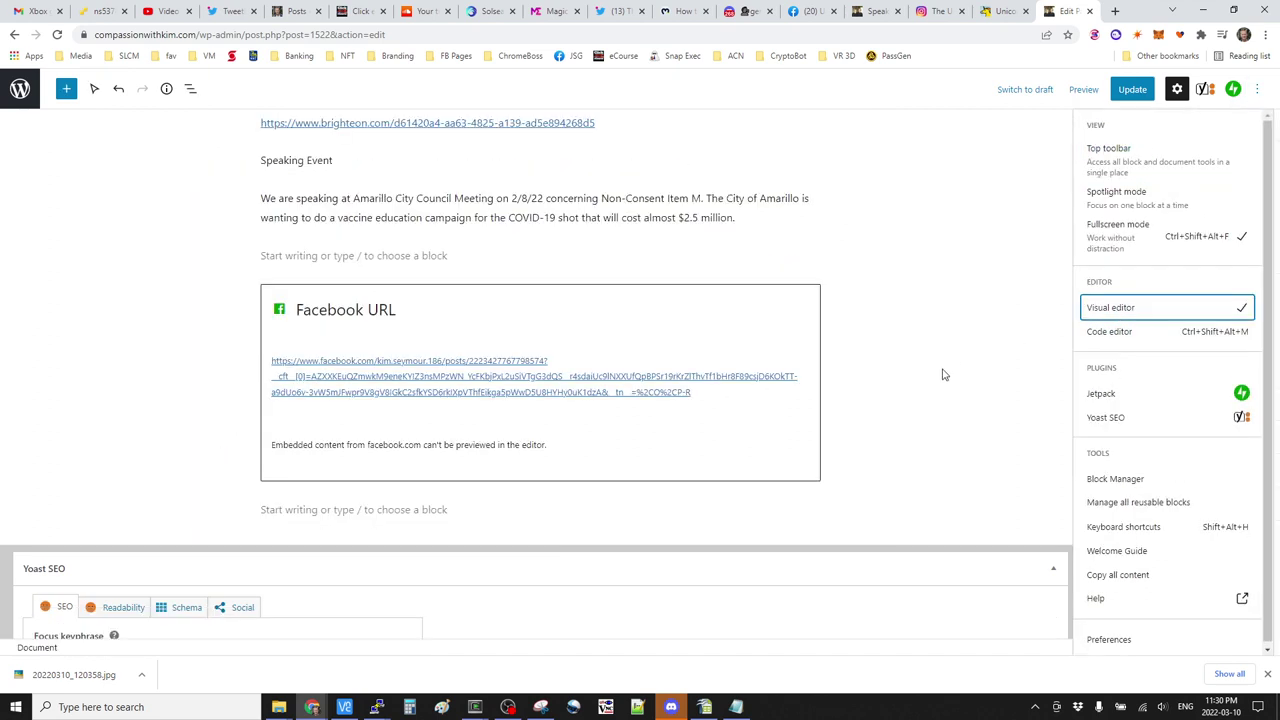
left_click(876, 412)
scroll(876, 412, "up", 5)
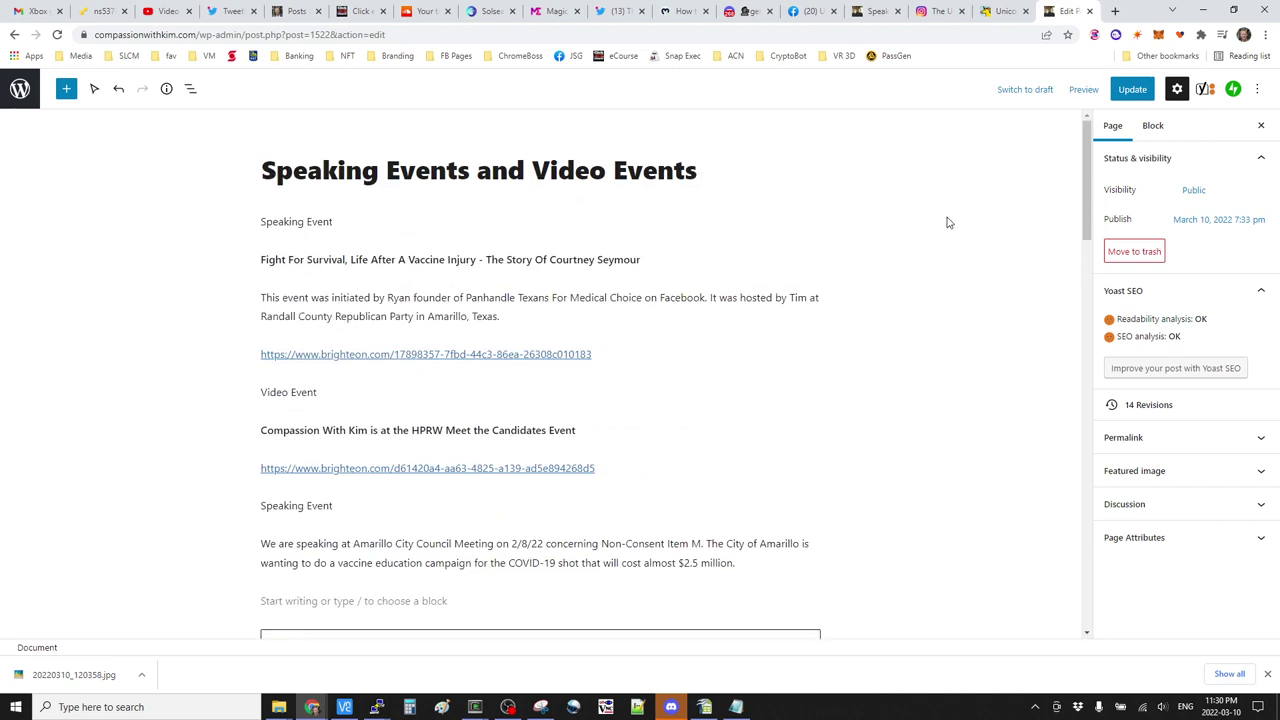
left_click(1133, 89)
left_click(872, 11)
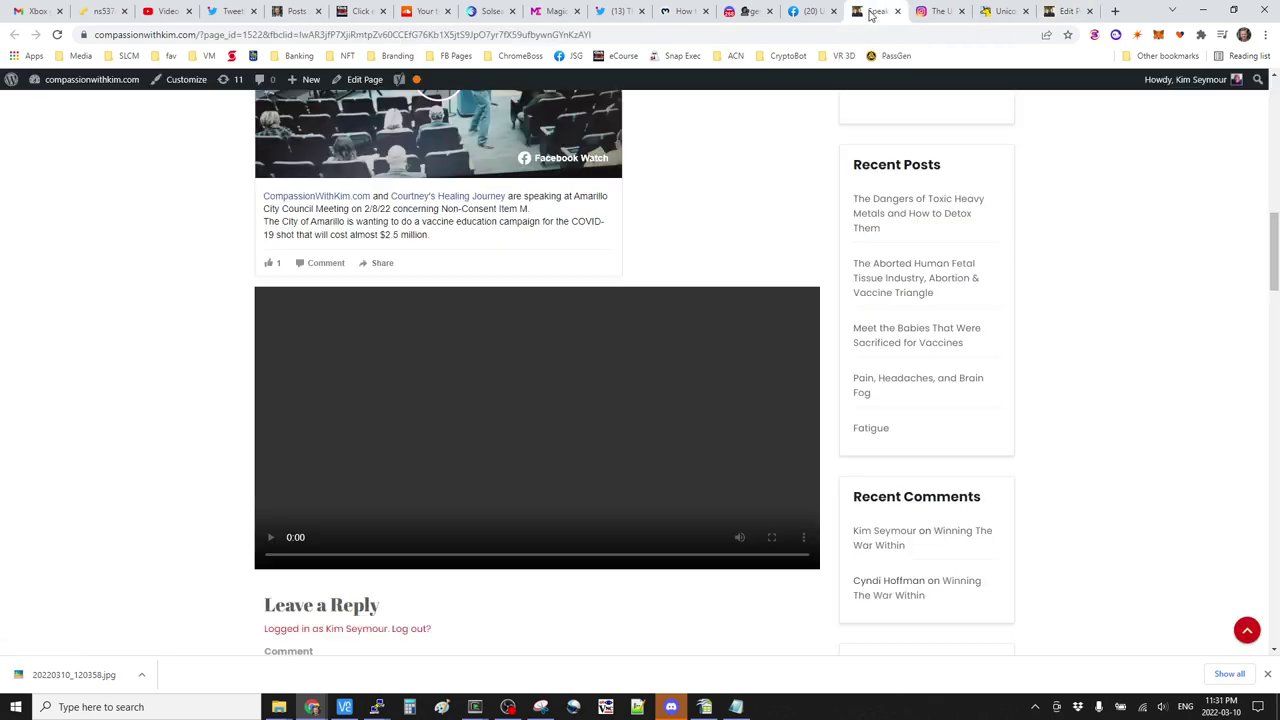
Reload the published events page to confirm only the Facebook video embed remains
left_click(57, 34)
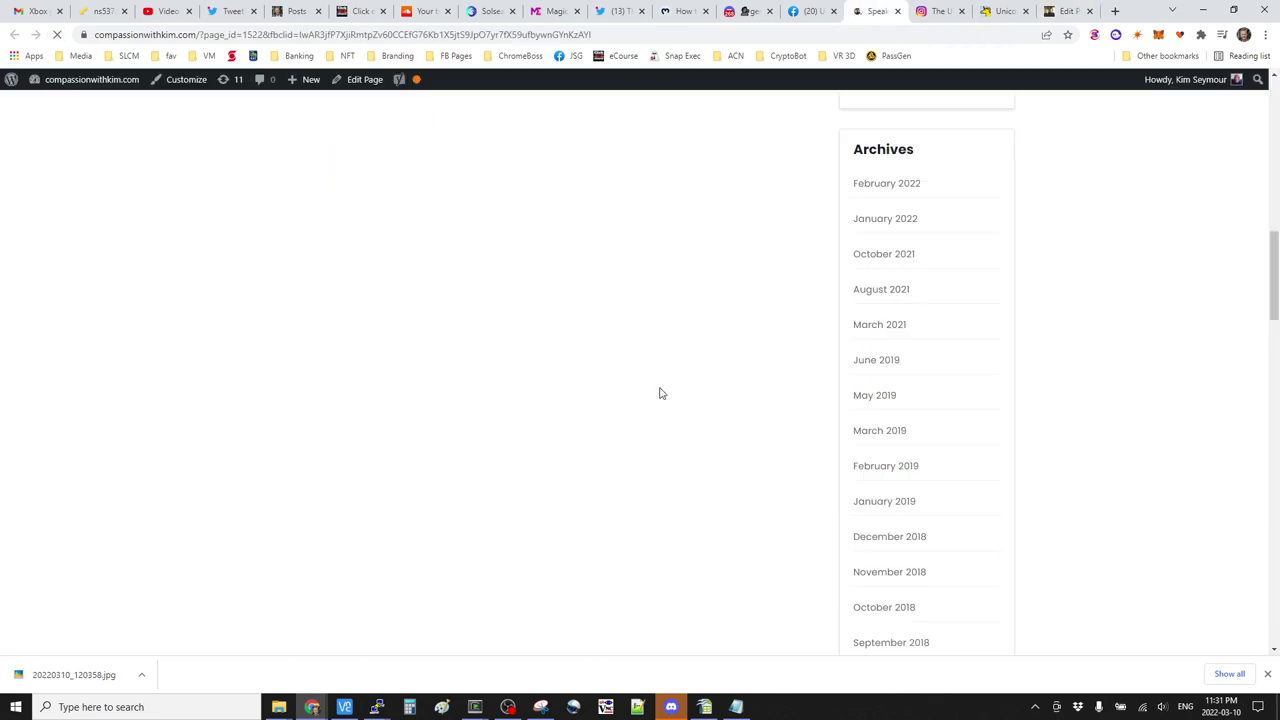
scroll(728, 415, "up", 8)
scroll(728, 415, "up", 8)
scroll(728, 415, "up", 5)
scroll(728, 415, "up", 2)
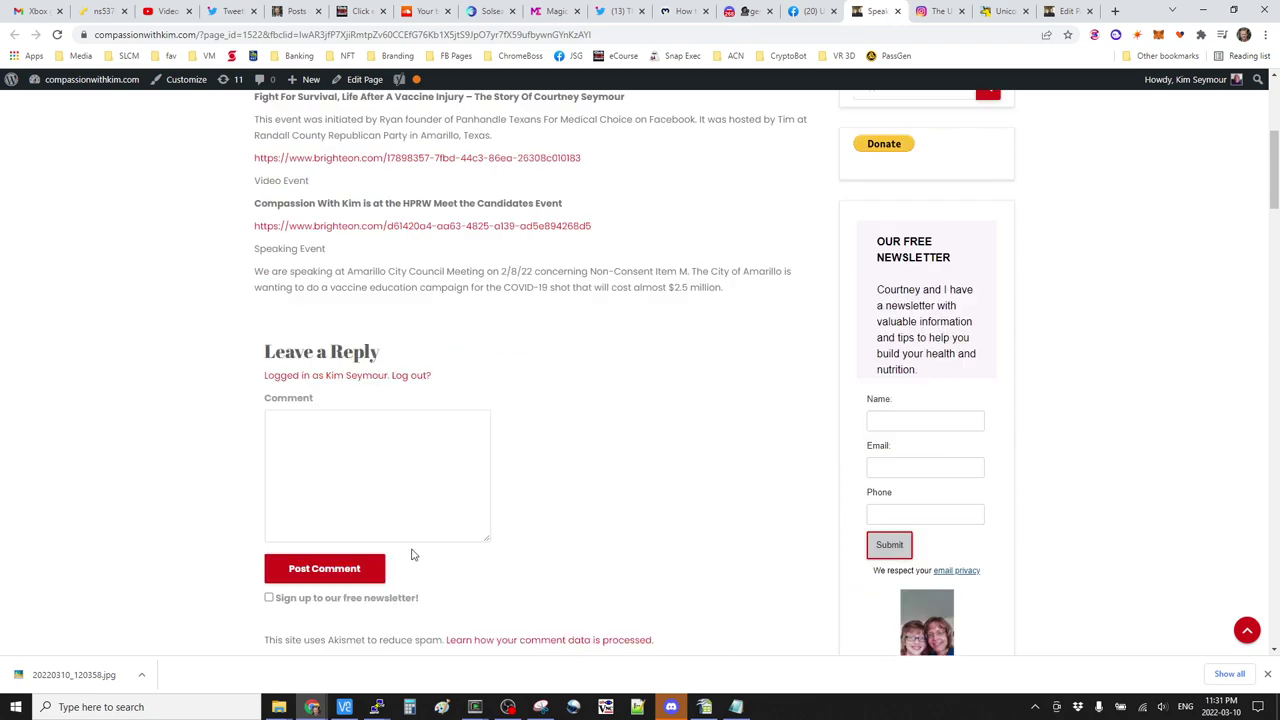
scroll(351, 536, "up", 5)
scroll(521, 513, "down", 2)
scroll(521, 513, "down", 2)
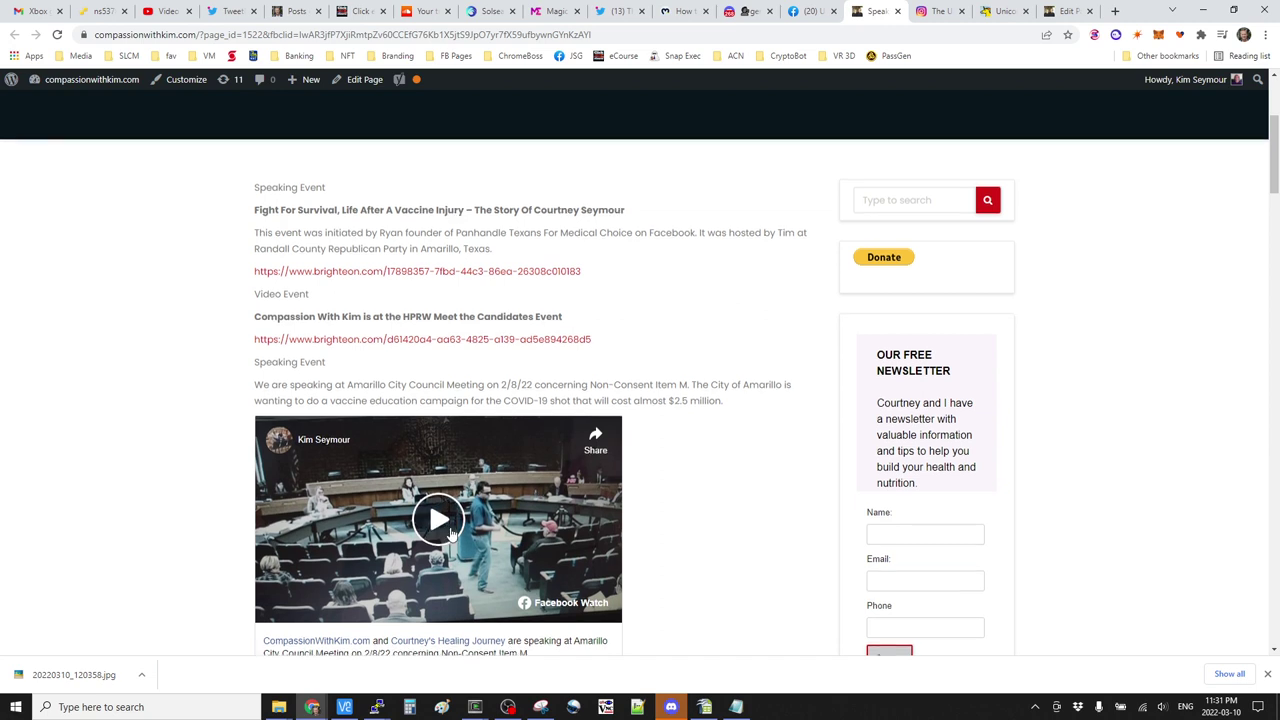
scroll(452, 535, "down", 2)
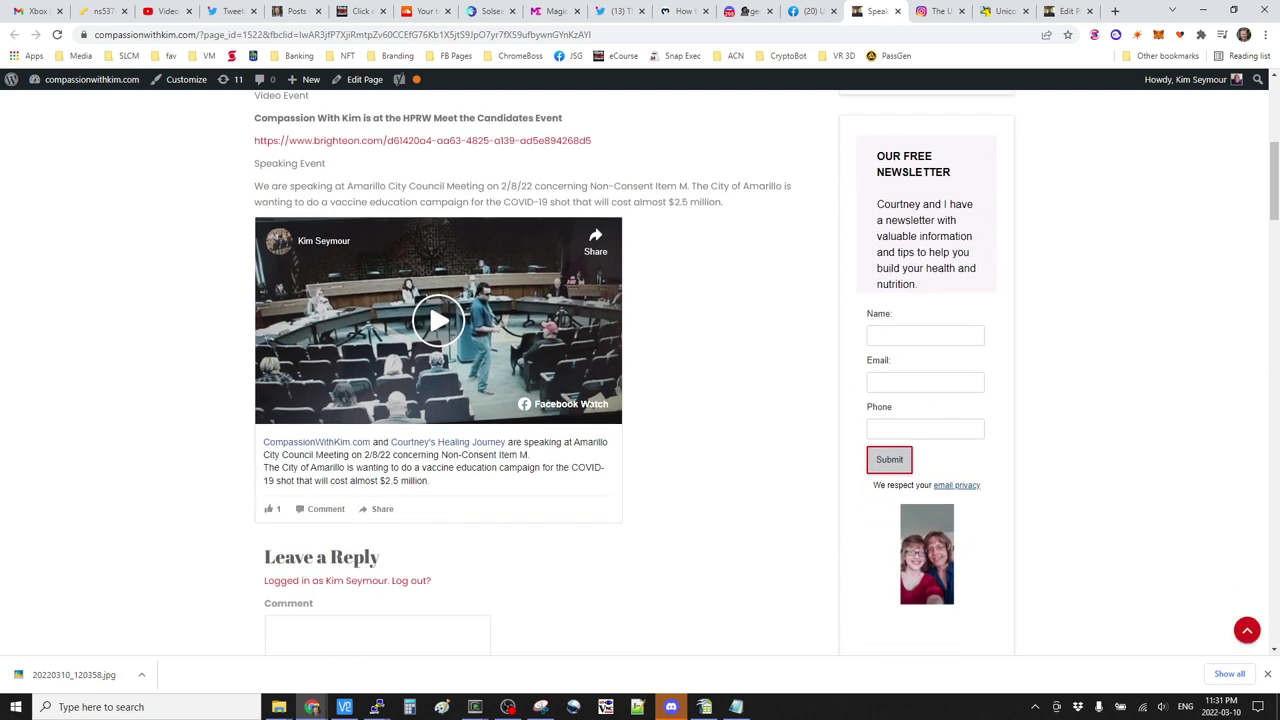